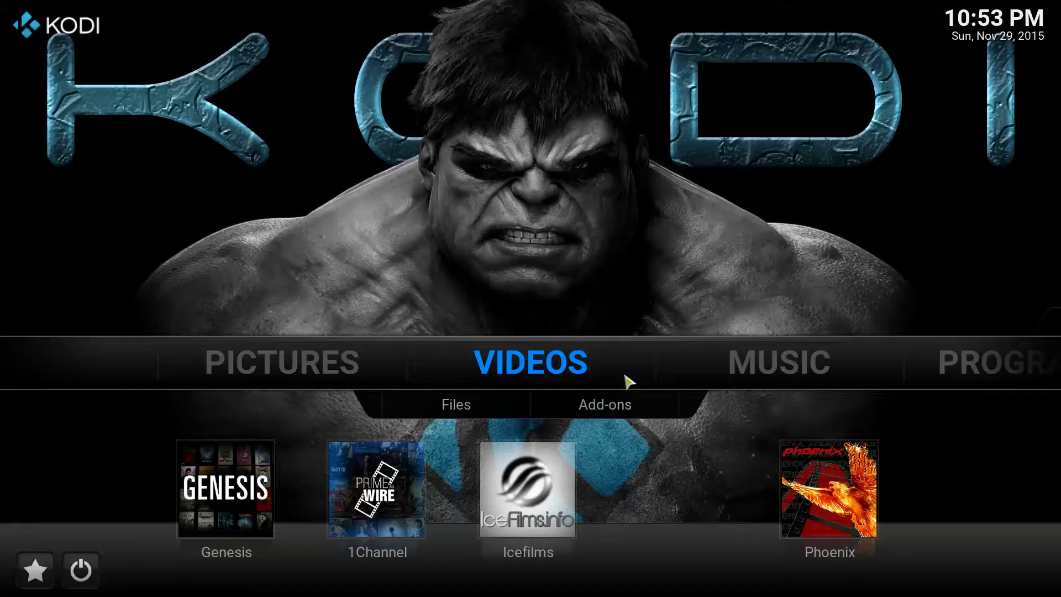
- Move along the Kodi home menu past Videos and Music to reveal the SYSTEM submenu
mouse_move(705, 367)
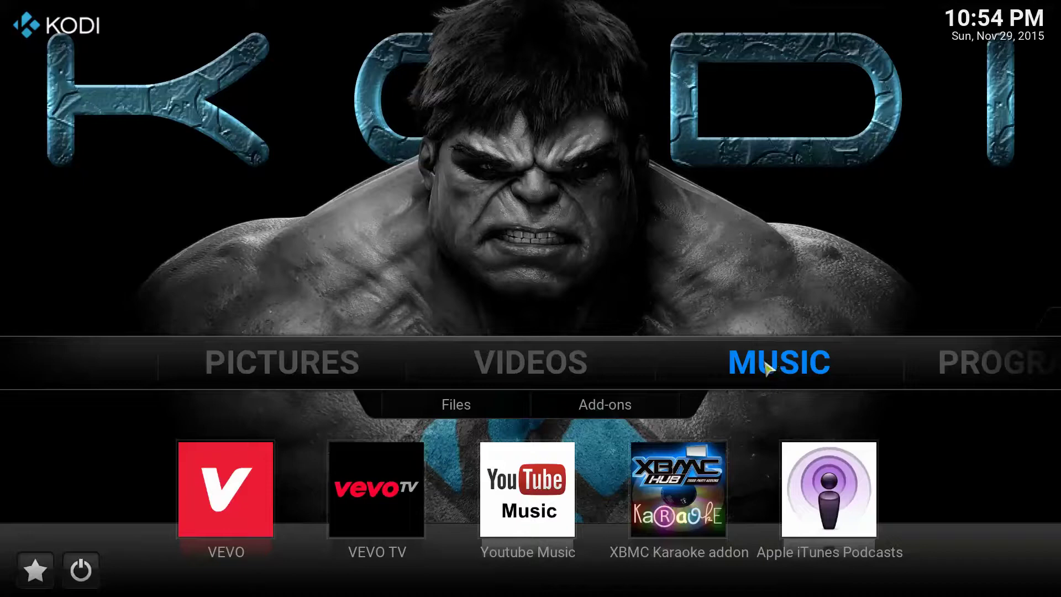
mouse_move(834, 363)
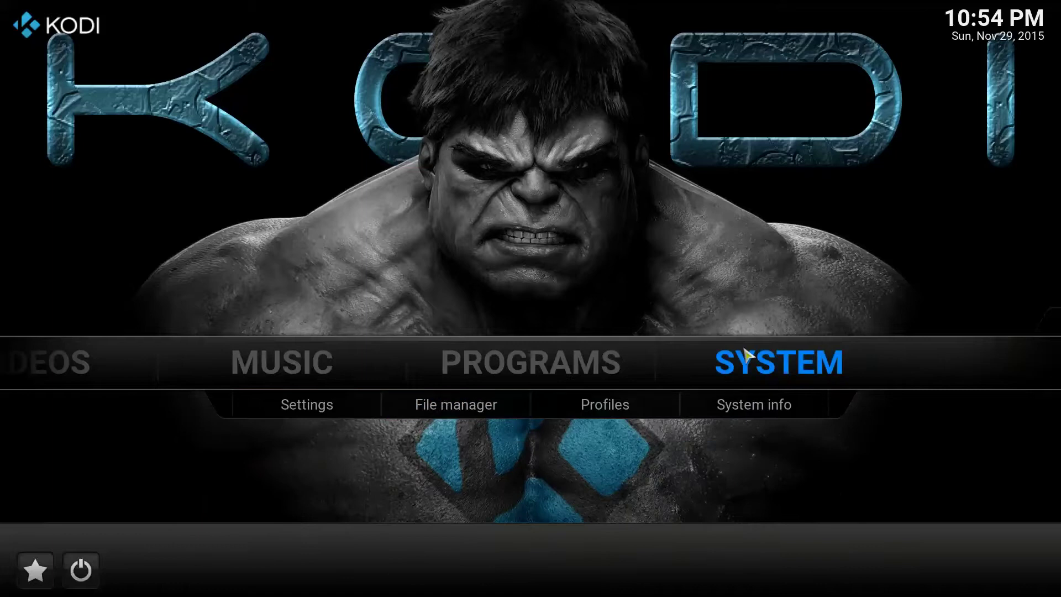
left_click(508, 407)
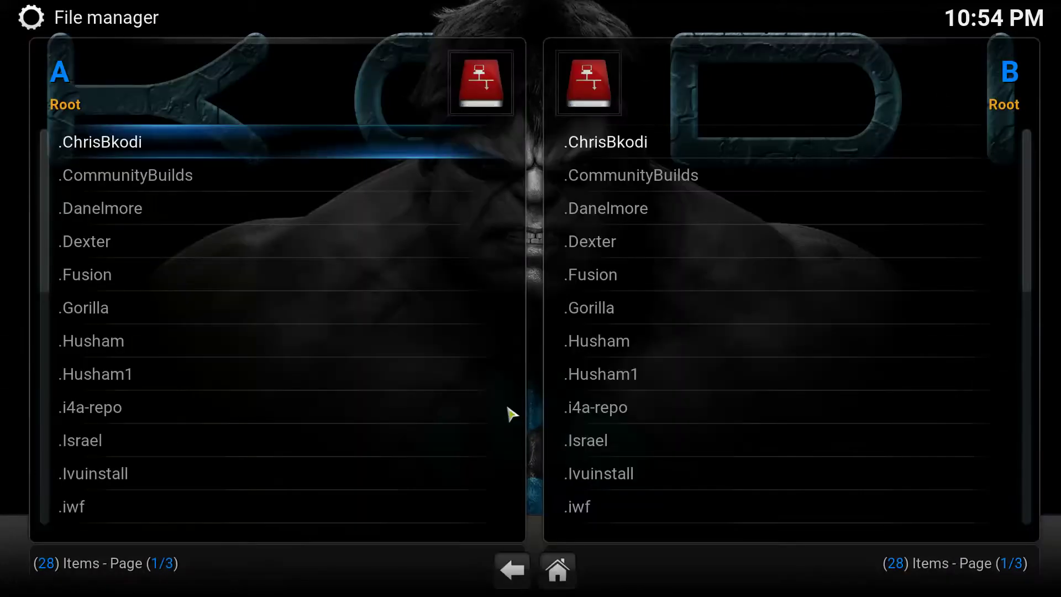
scroll(228, 362, "down", 15)
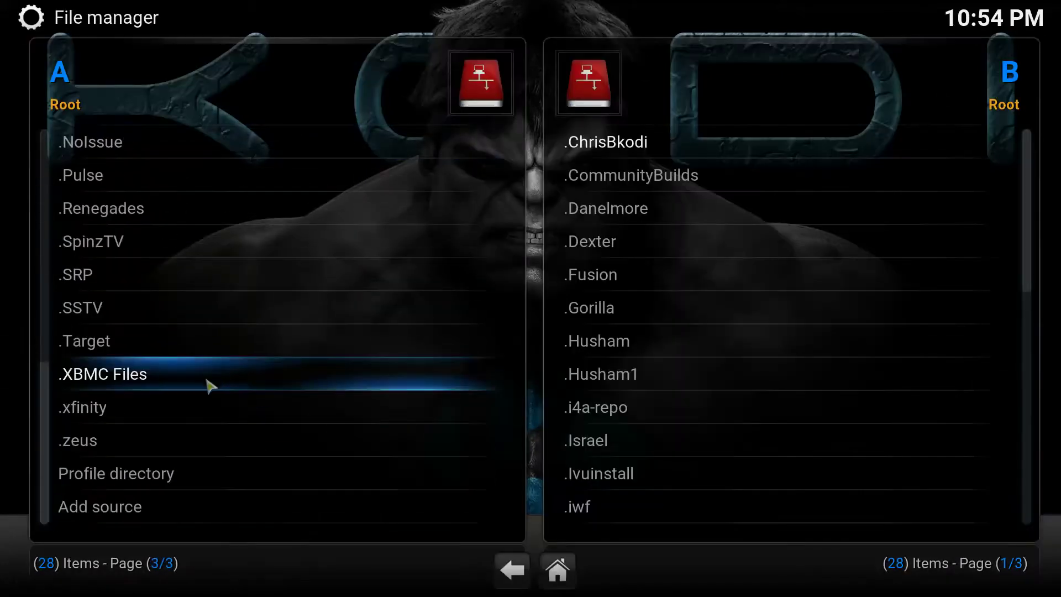
left_click(126, 518)
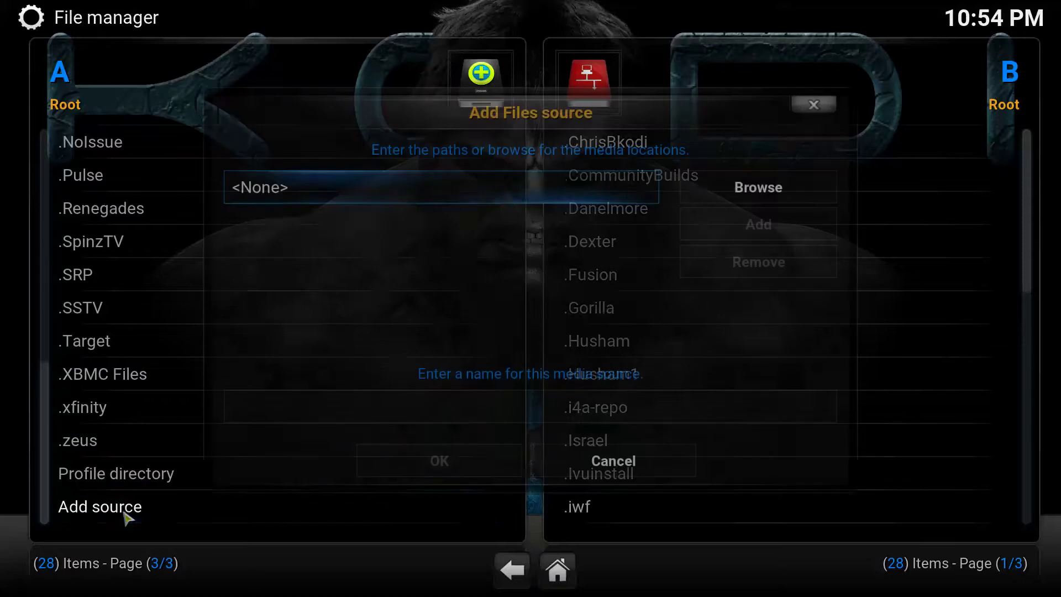
left_click(421, 194)
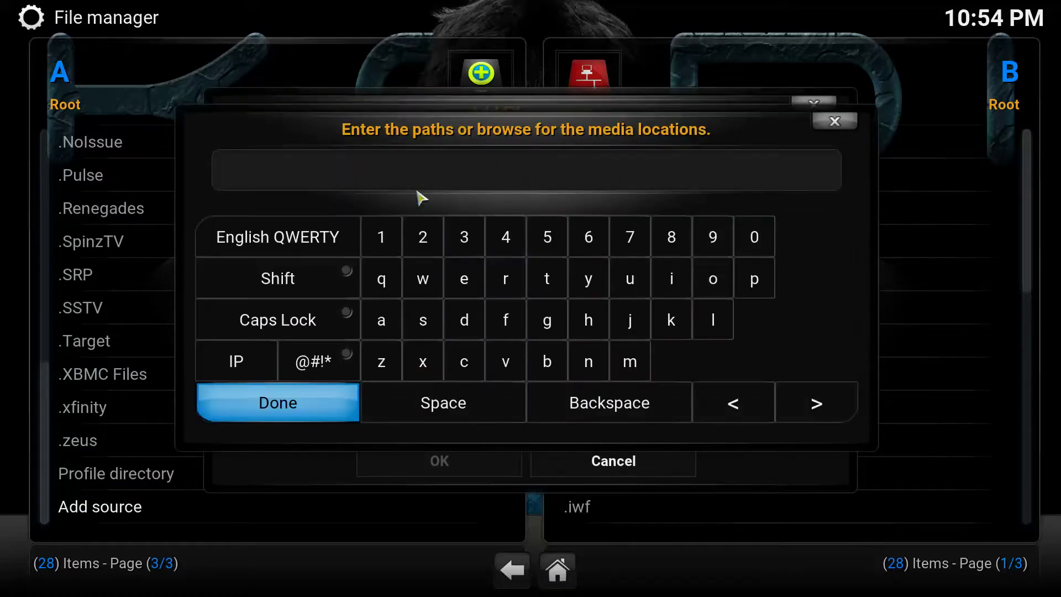
type("http://upgrades")
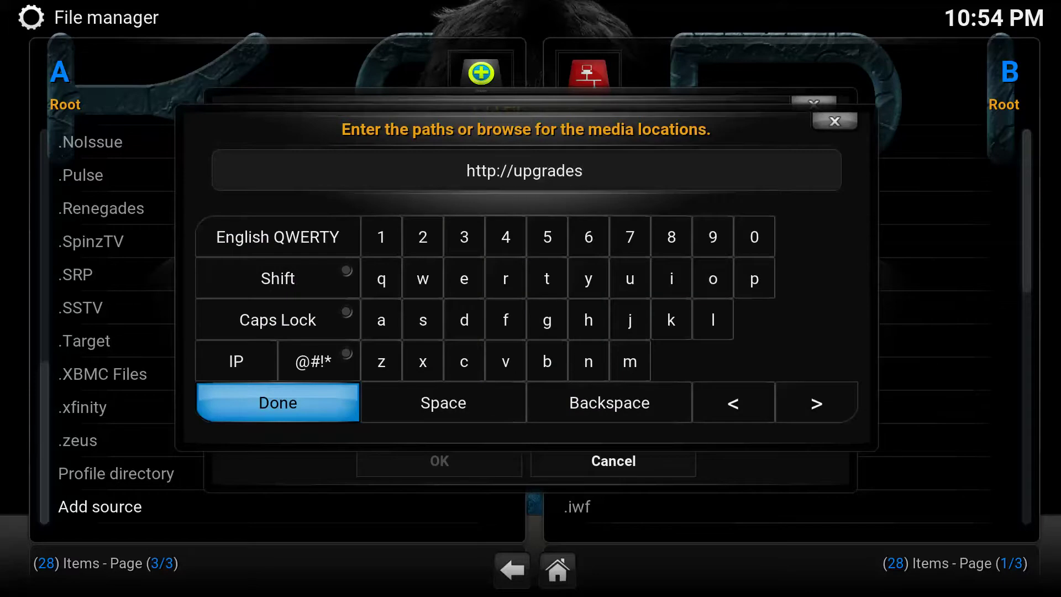
type(".")
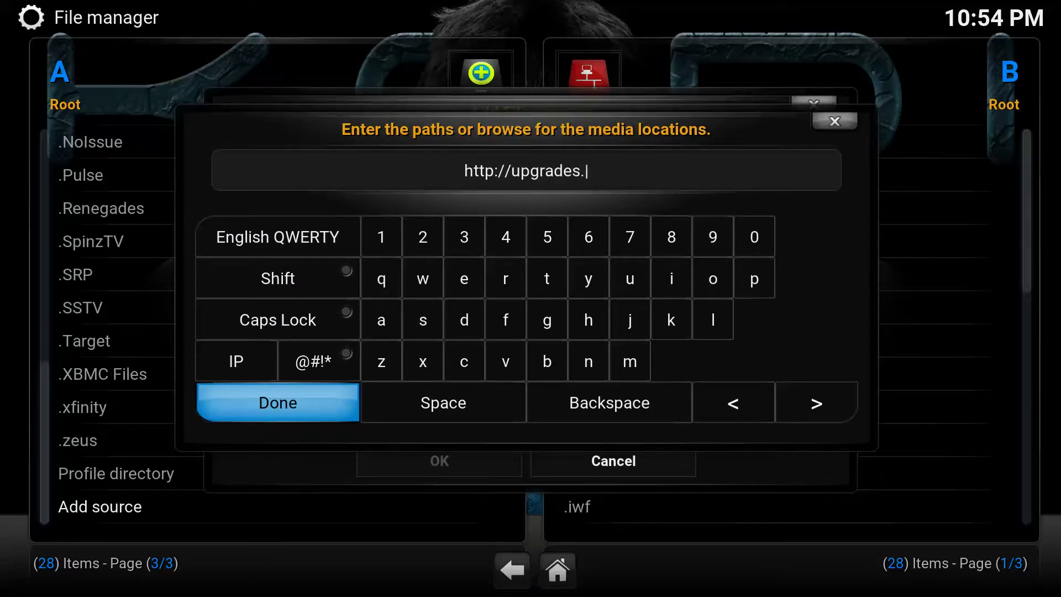
type("montreal")
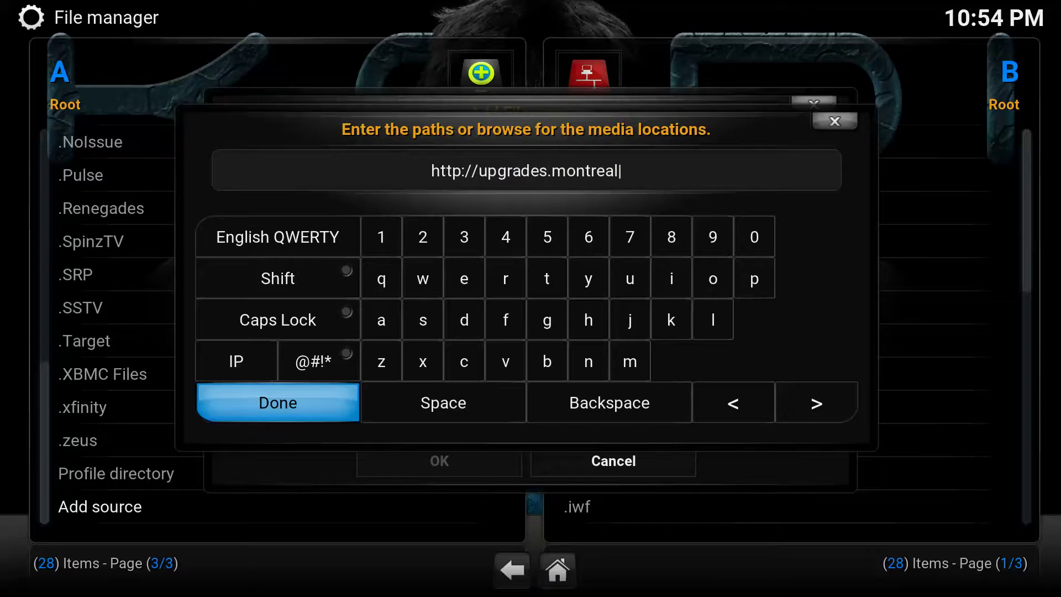
type("an")
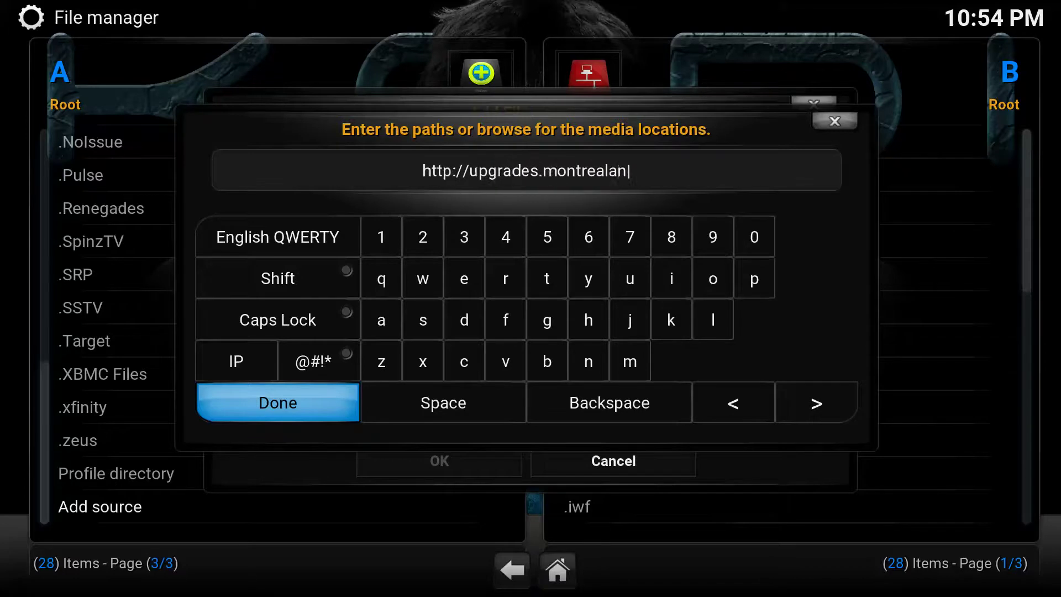
type("droidtv")
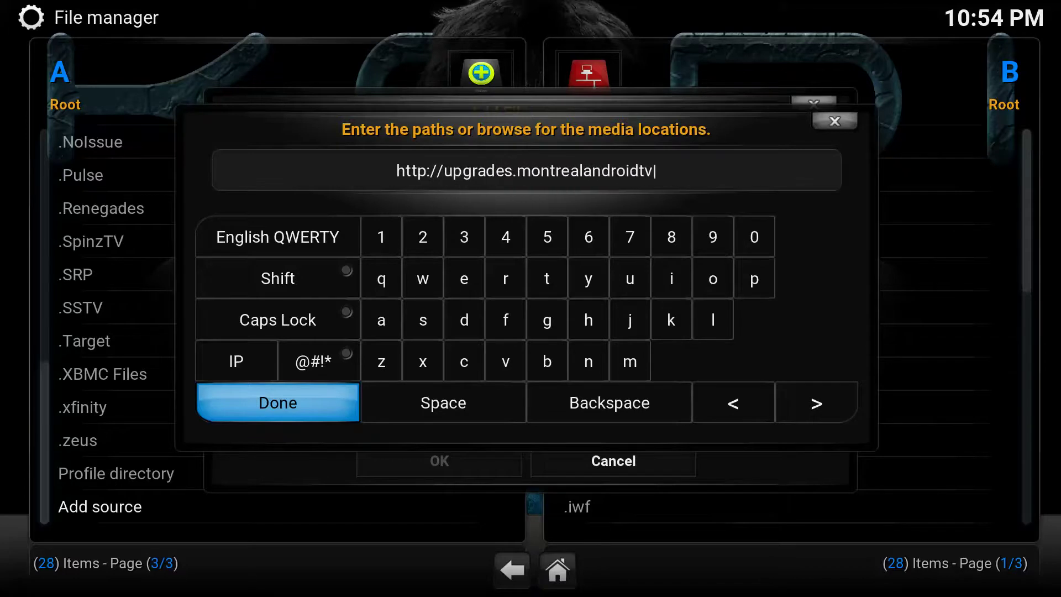
type(".com/")
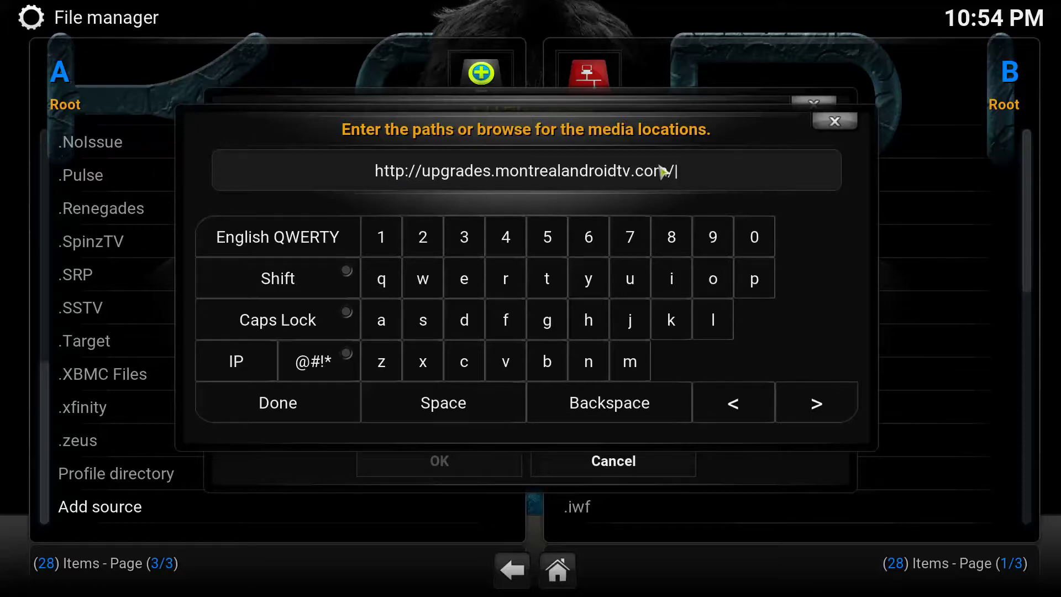
left_click(309, 411)
- Name the source .SportsDevil1 and save it
left_click(505, 418)
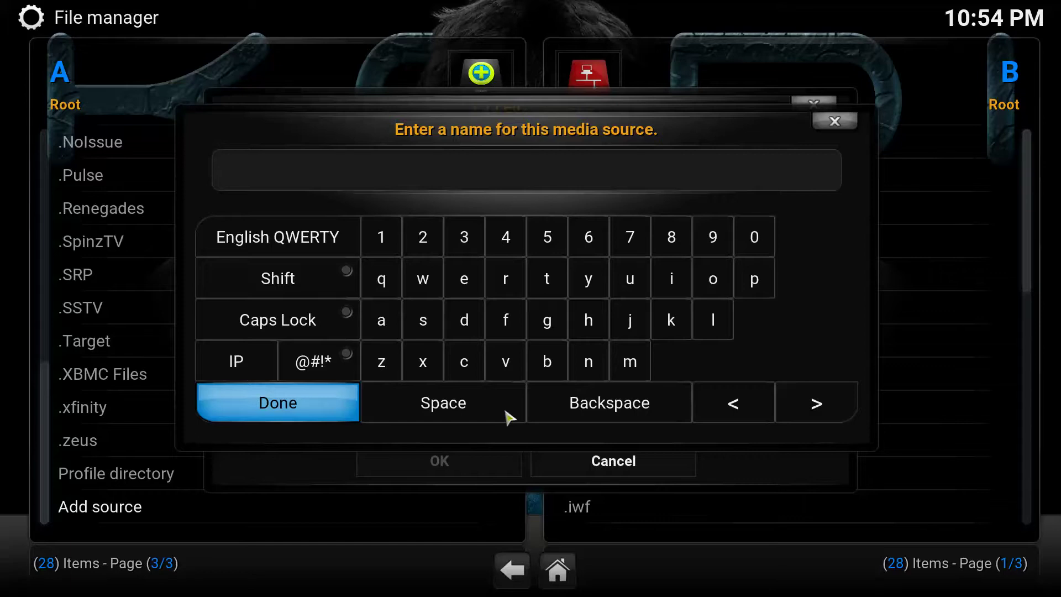
type("SportsDevil1")
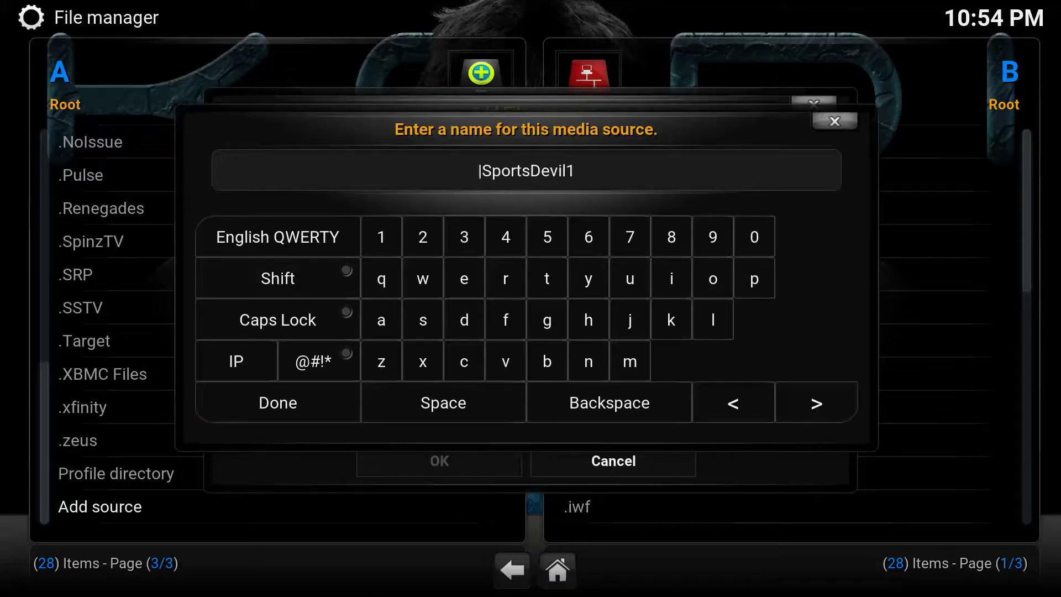
key("Home")
type(">")
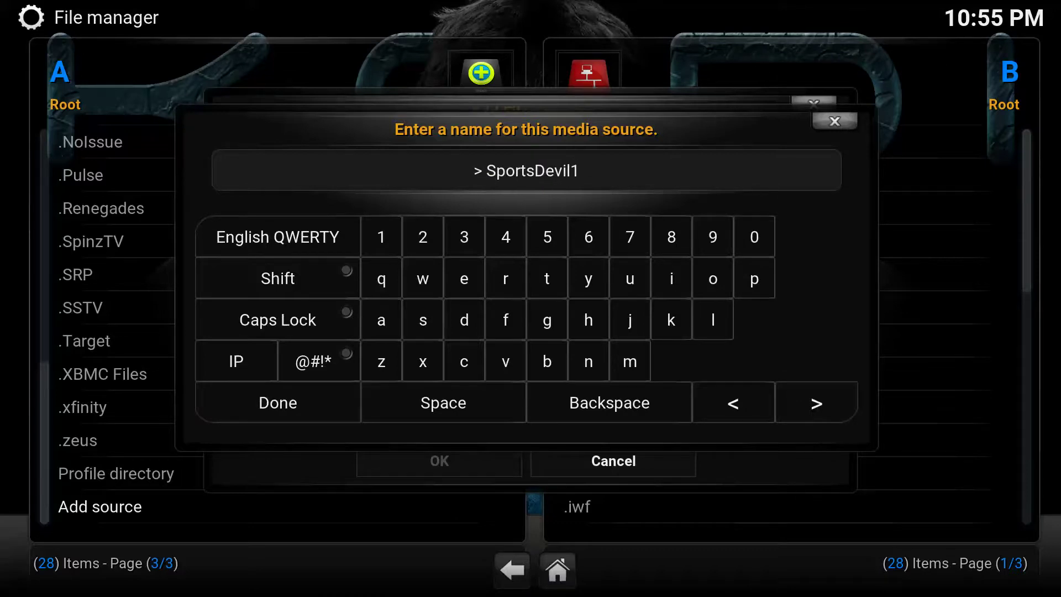
key("BackSpace")
type(".")
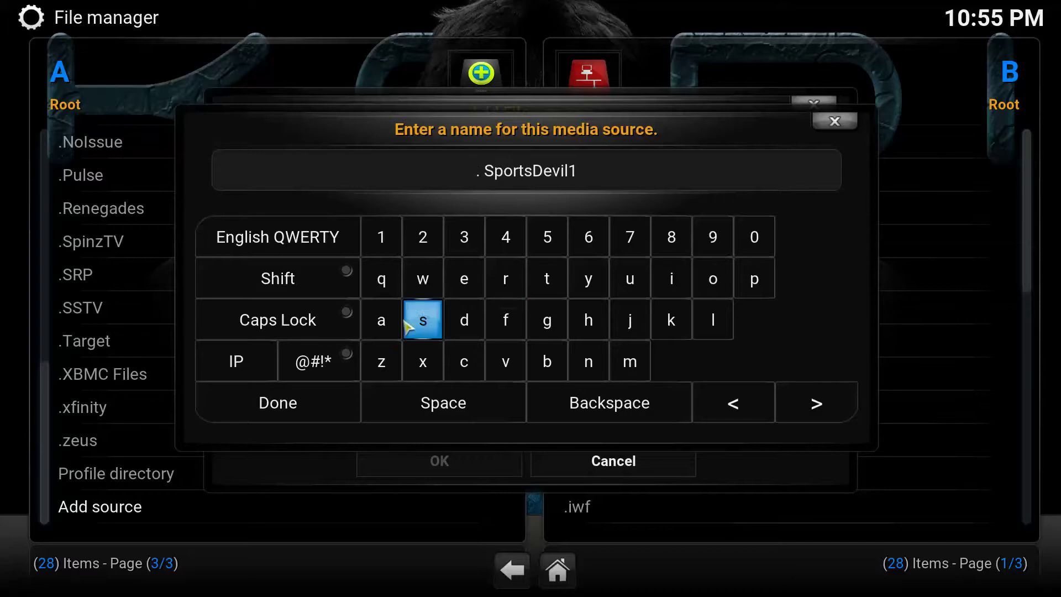
left_click(335, 409)
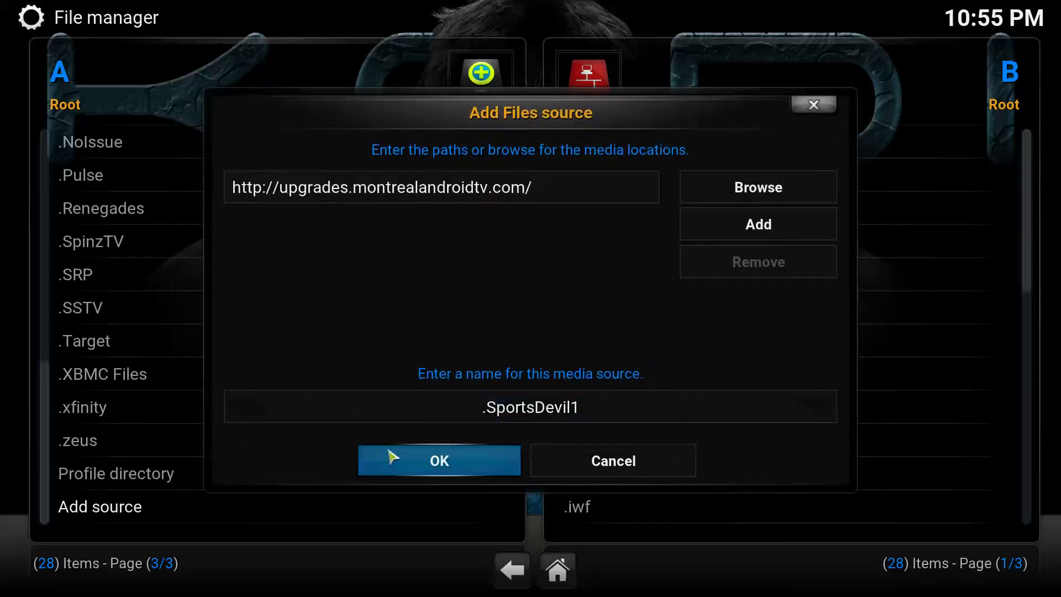
left_click(402, 463)
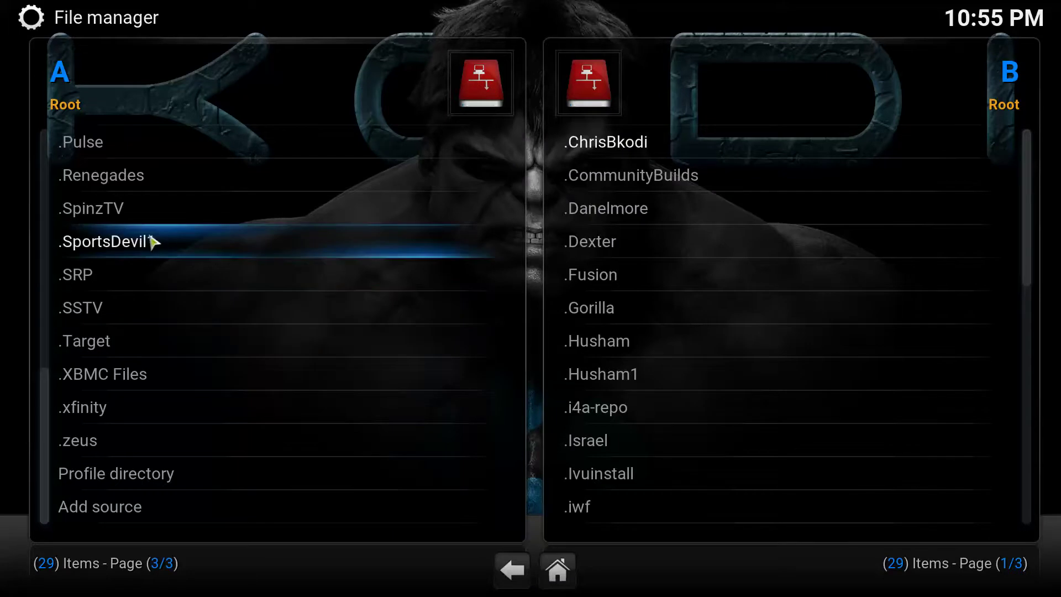
left_click(106, 515)
left_click(469, 200)
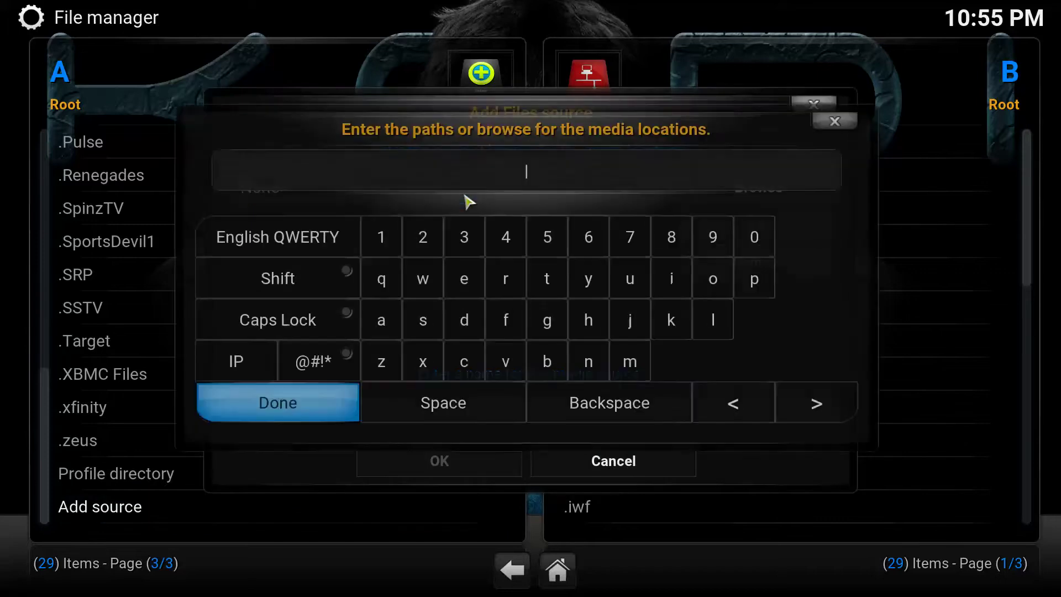
type("http")
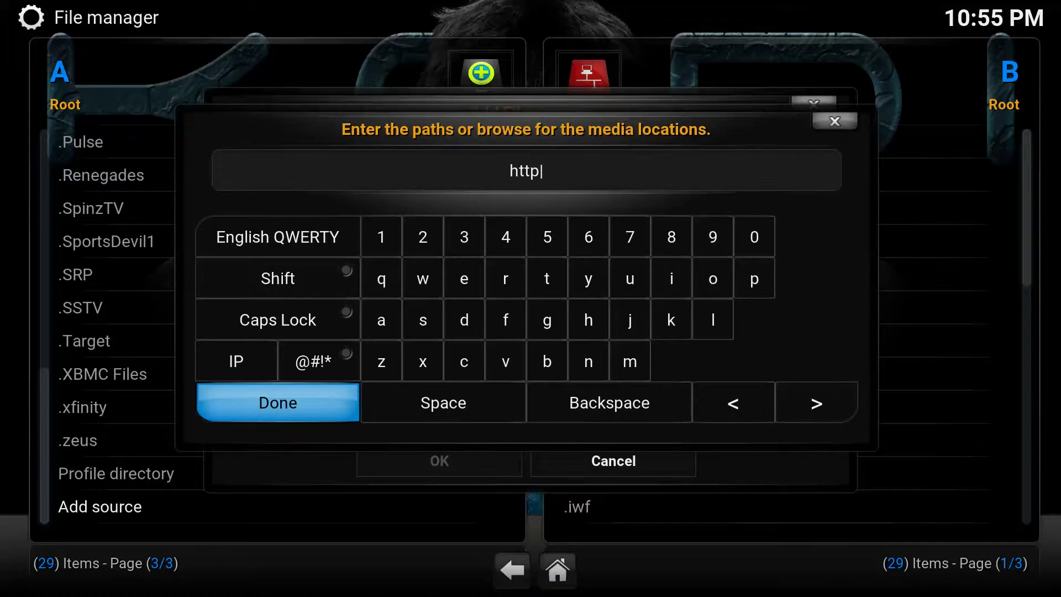
left_click(846, 123)
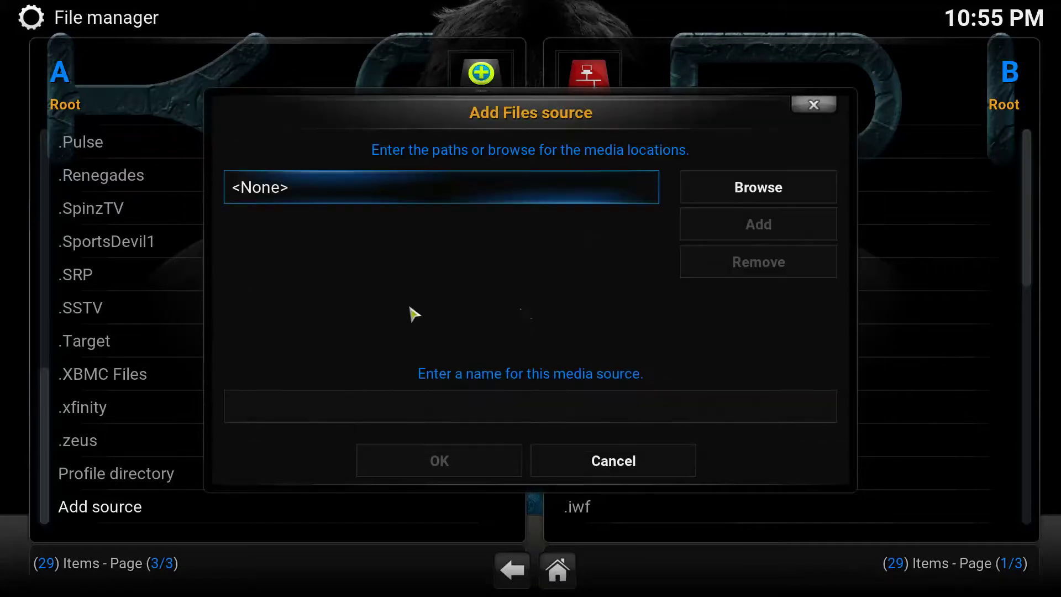
left_click(477, 199)
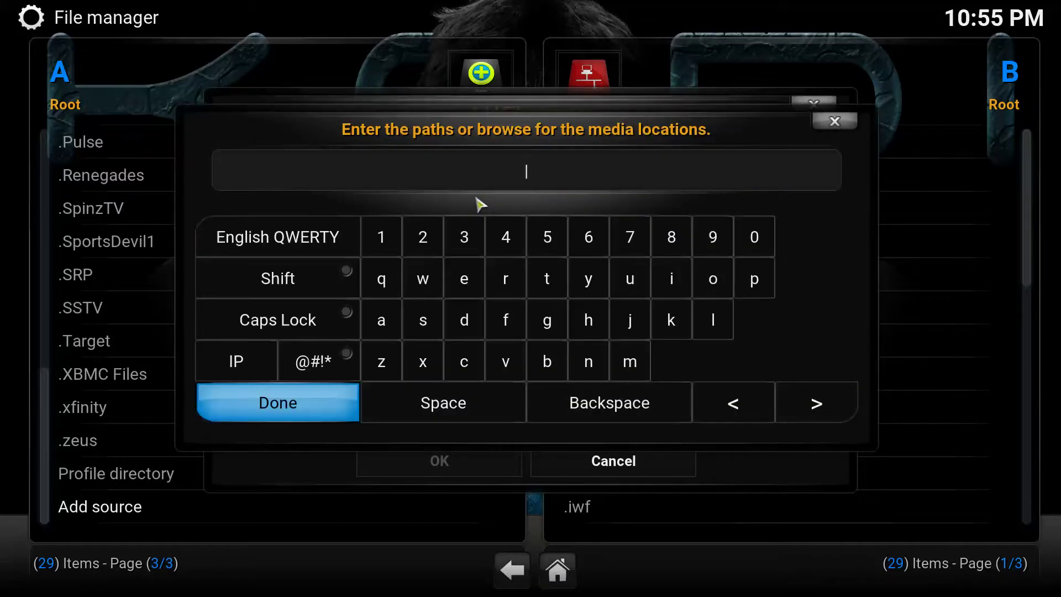
type("http://justnew")
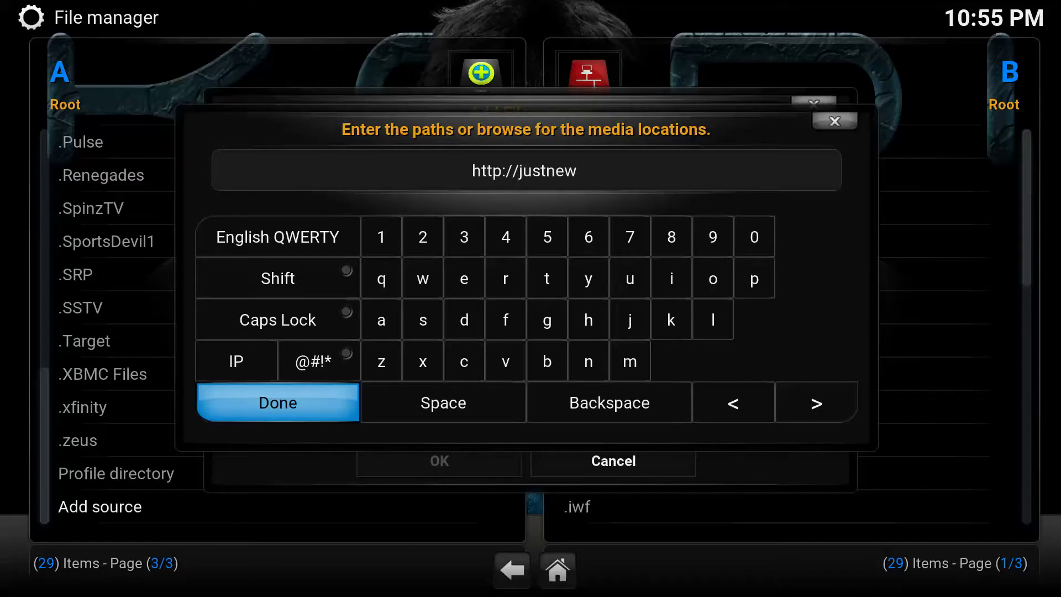
type("tech")
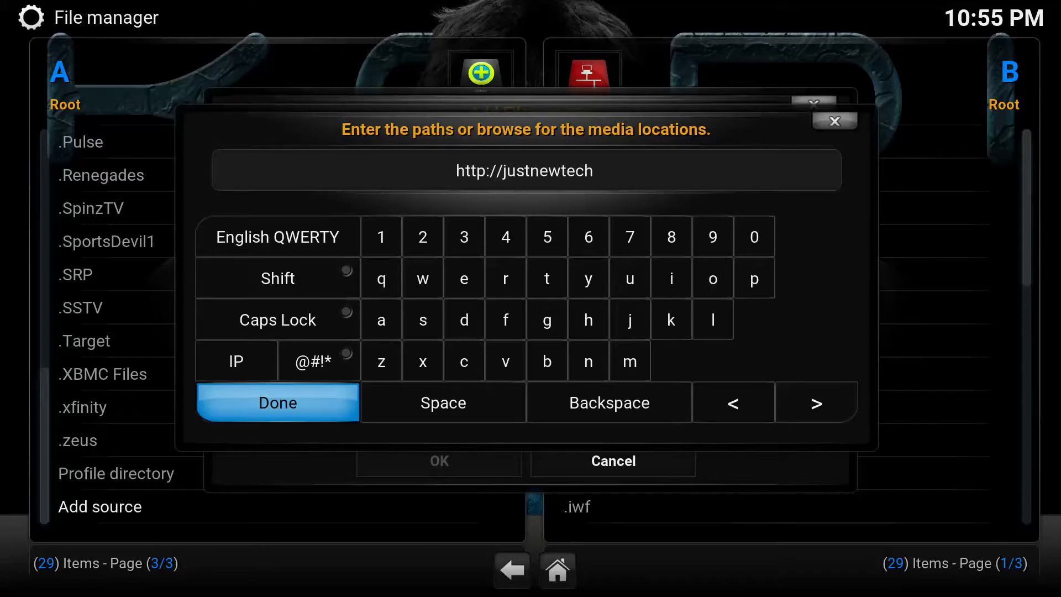
type(".com/")
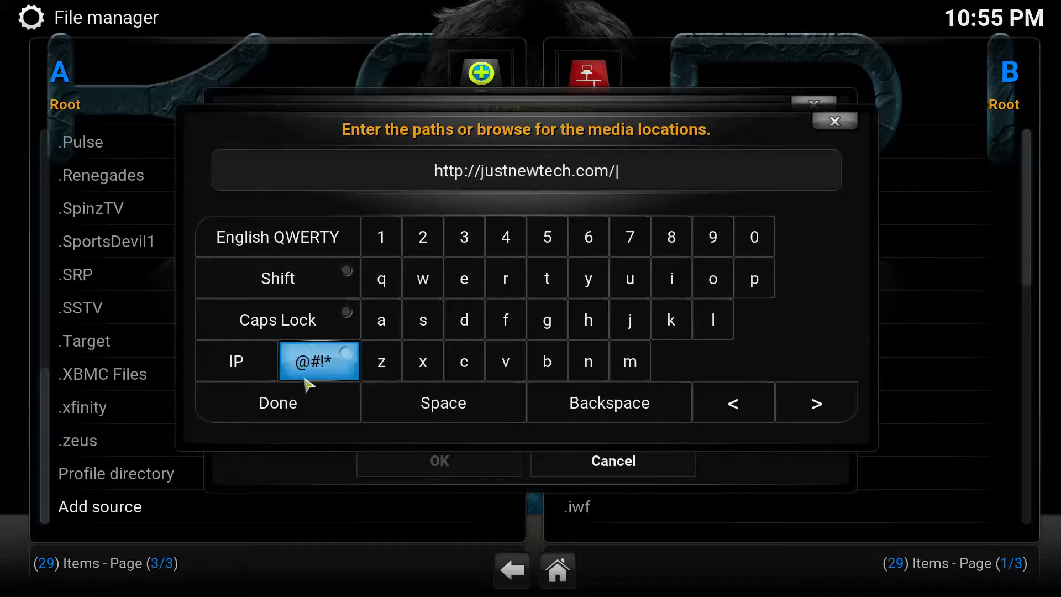
left_click(298, 414)
- Name the second source .Sporstdevil2 and save it
left_click(500, 408)
type(".Sporstdevil2")
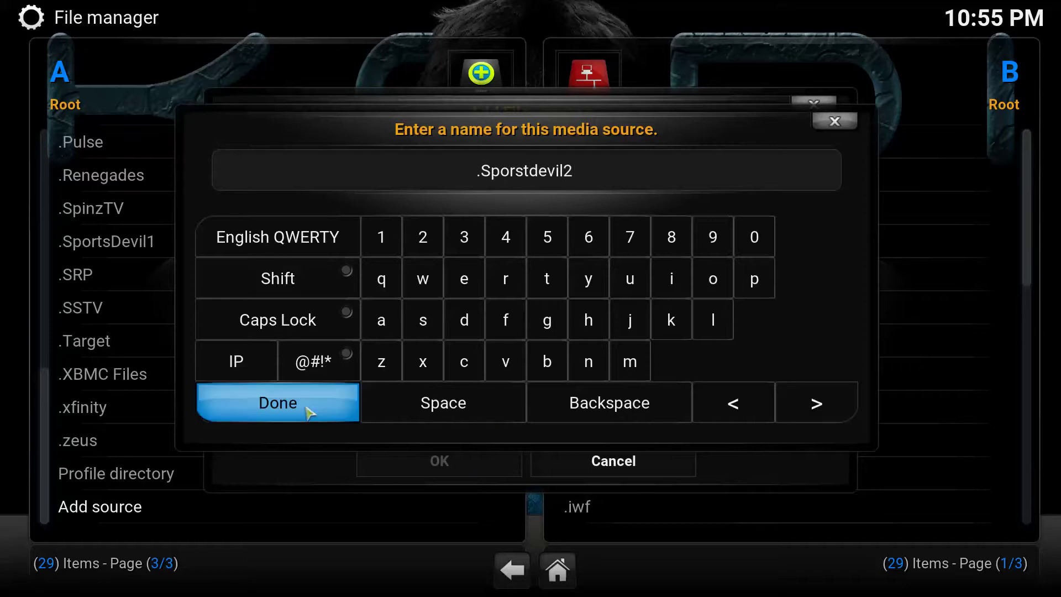
left_click(323, 411)
left_click(427, 462)
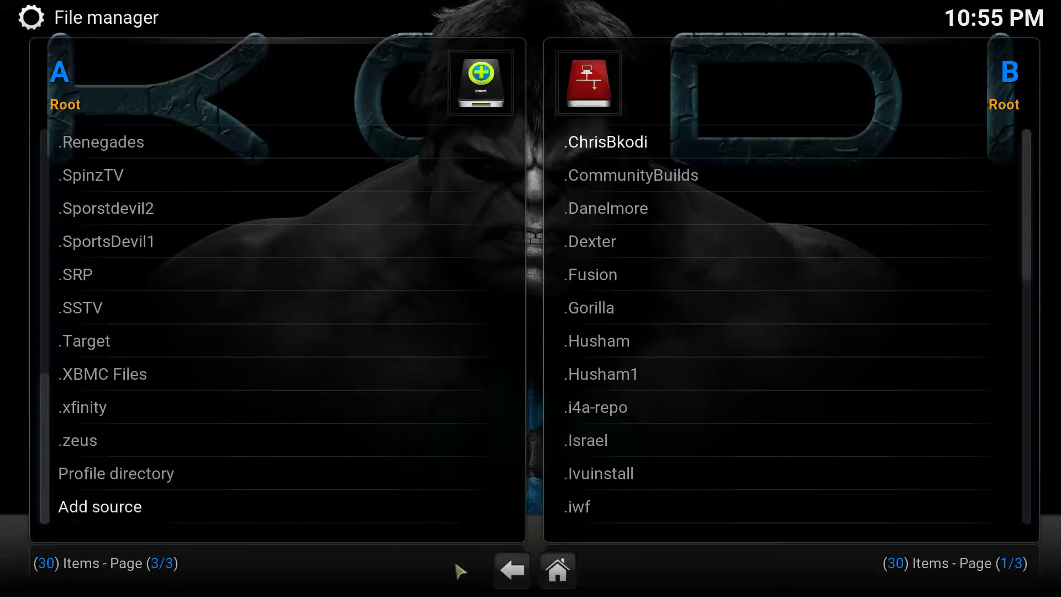
- Return to the home screen and open Settings > Add-ons to show Install from zip file
left_click(523, 580)
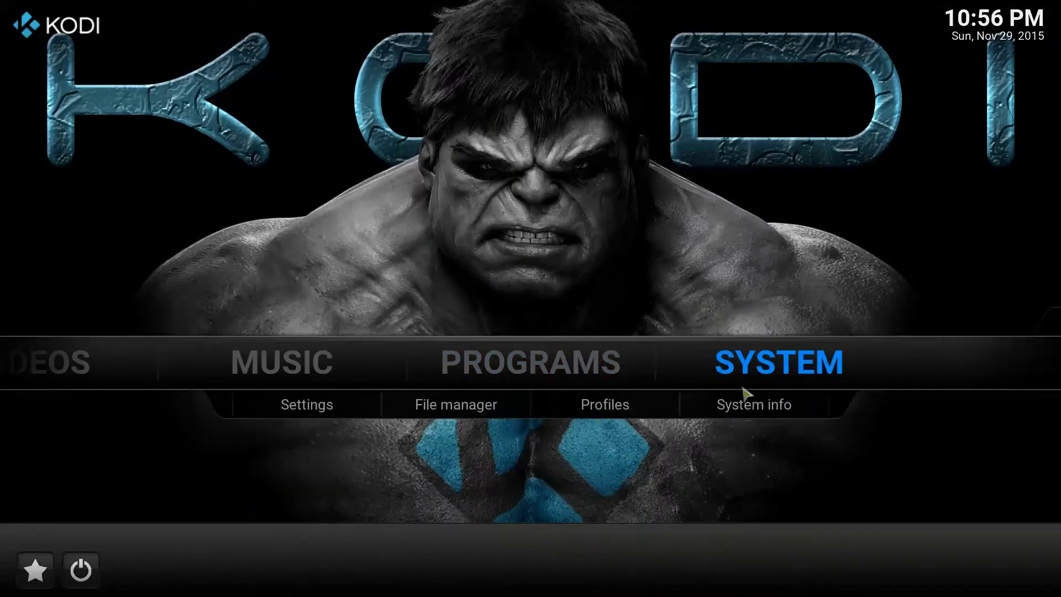
left_click(307, 409)
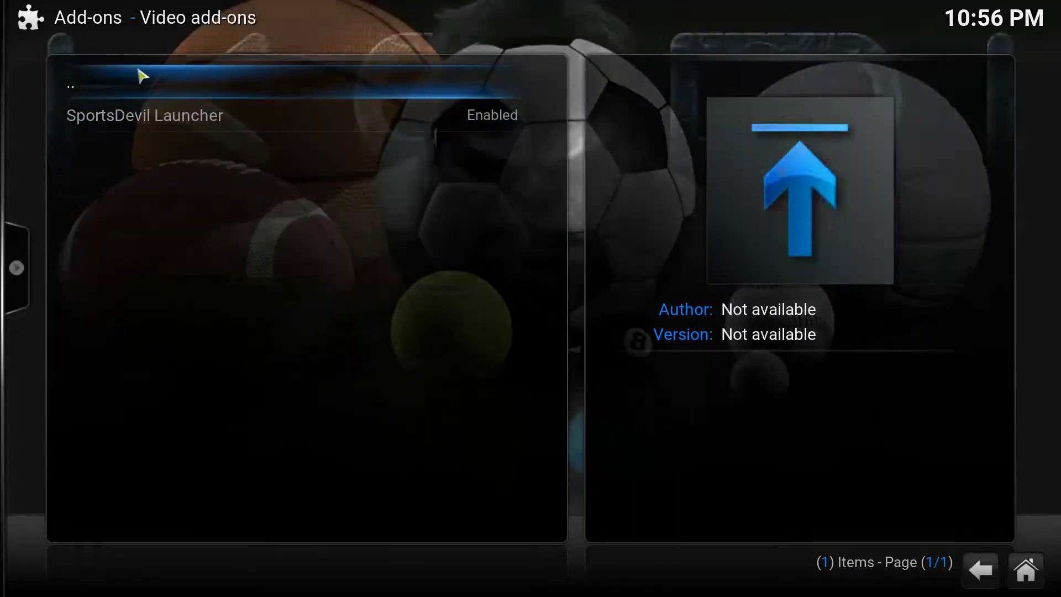
left_click(142, 76)
left_click(141, 77)
right_click(210, 149)
left_click(500, 344)
left_click(986, 572)
left_click(988, 572)
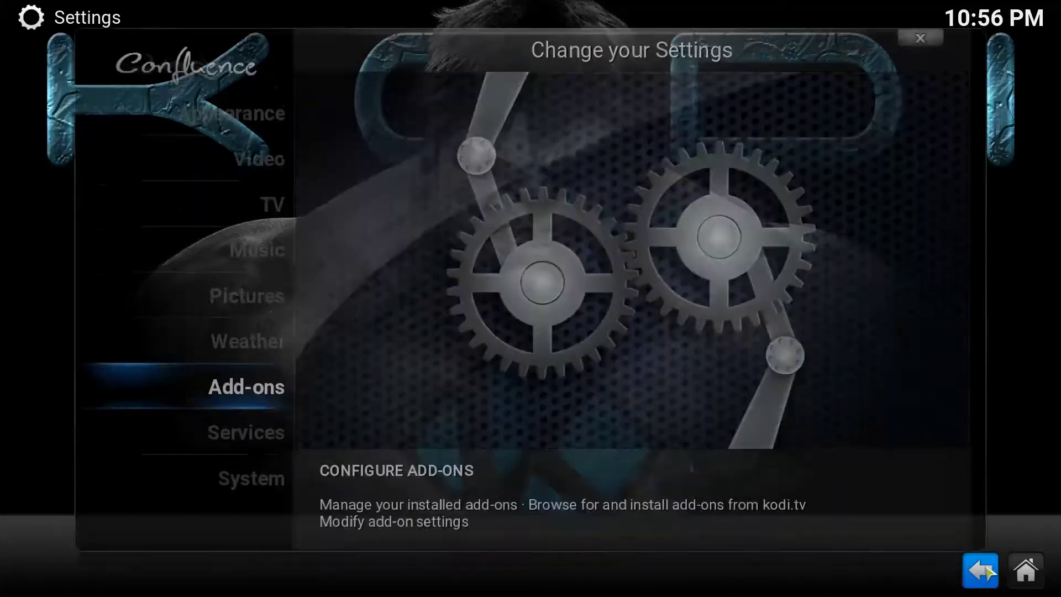
left_click(984, 571)
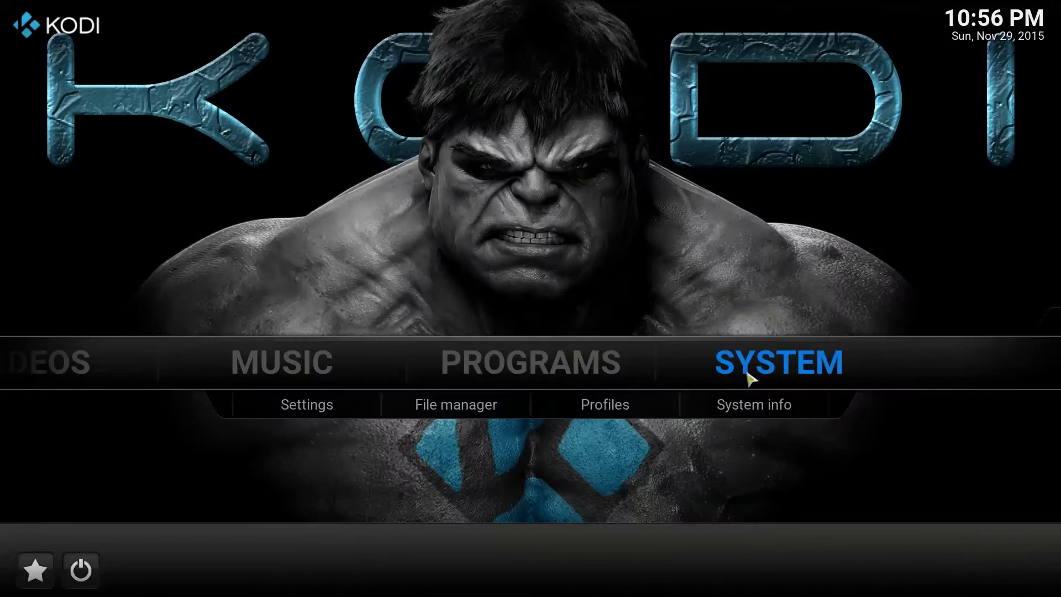
left_click(304, 414)
left_click(271, 386)
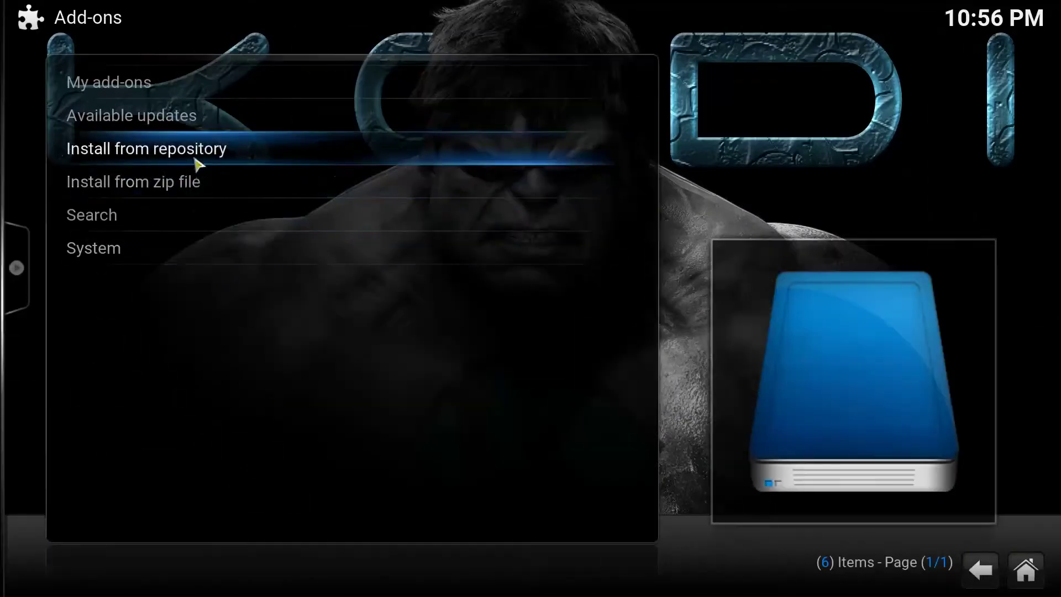
left_click(189, 182)
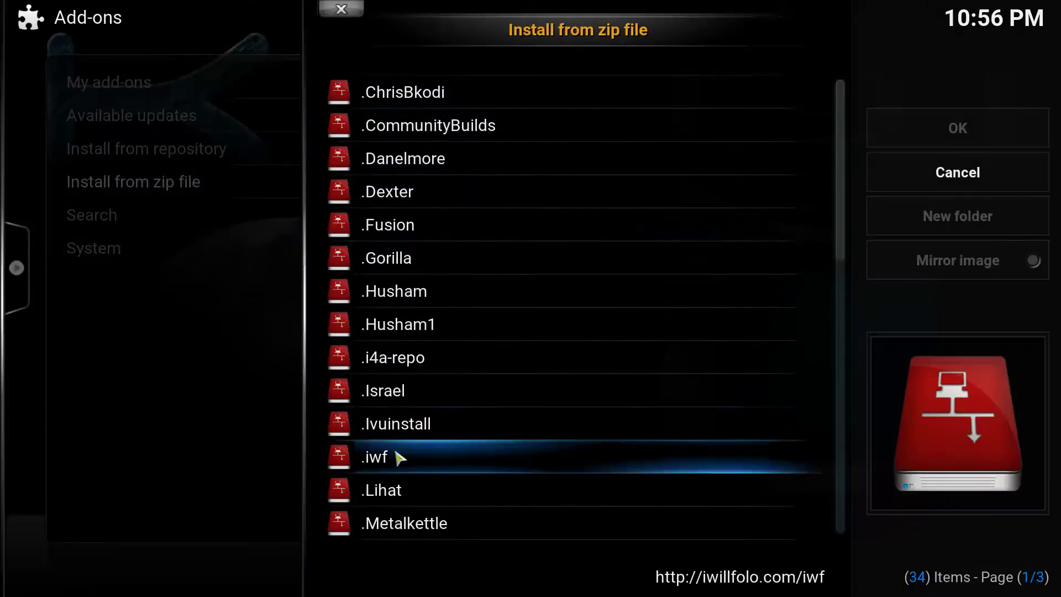
scroll(453, 276, "down", 12)
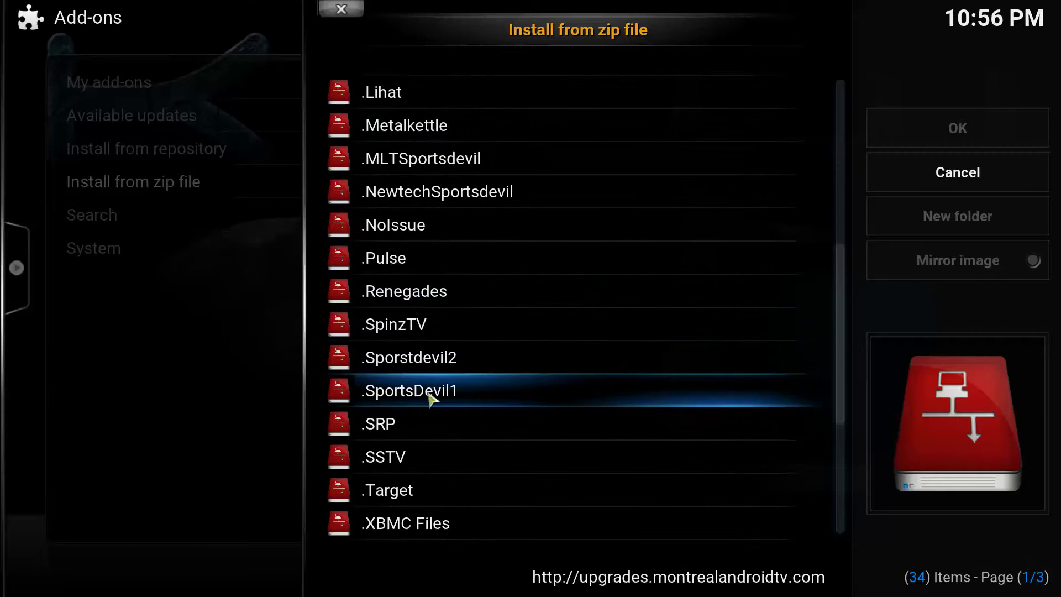
left_click(442, 362)
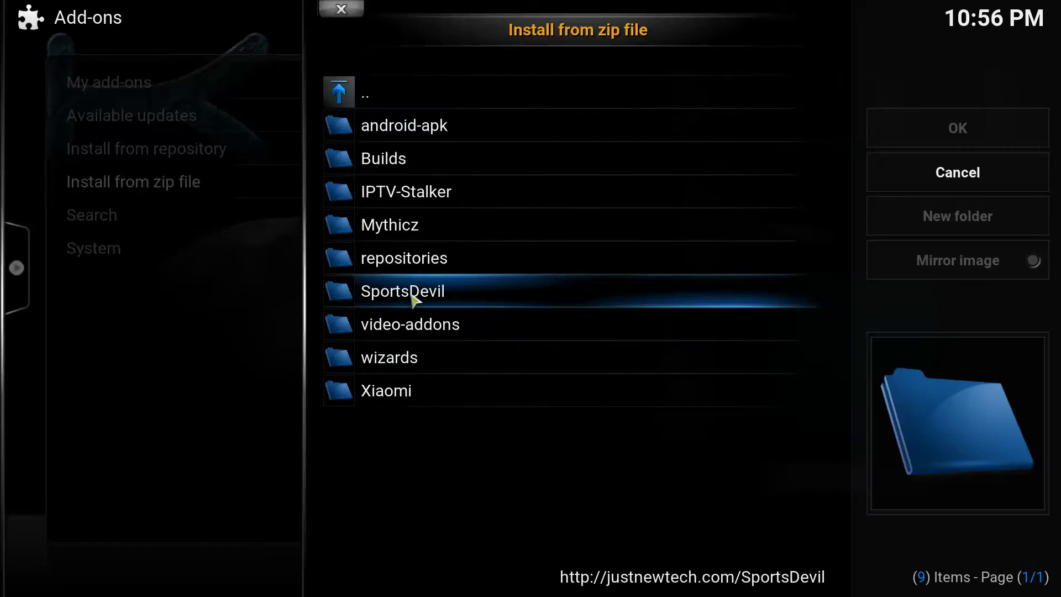
left_click(442, 292)
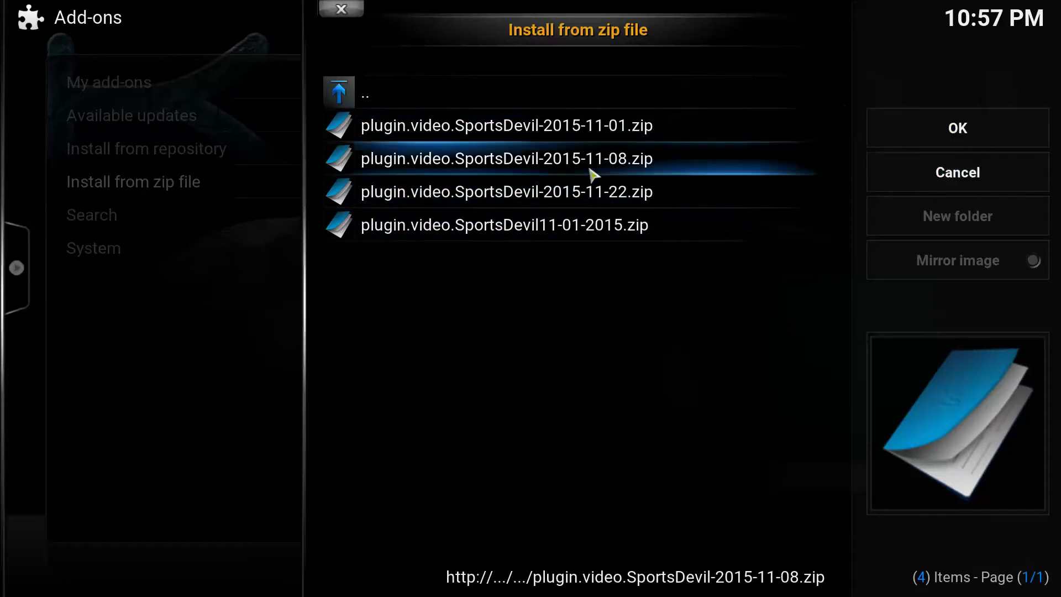
left_click(993, 173)
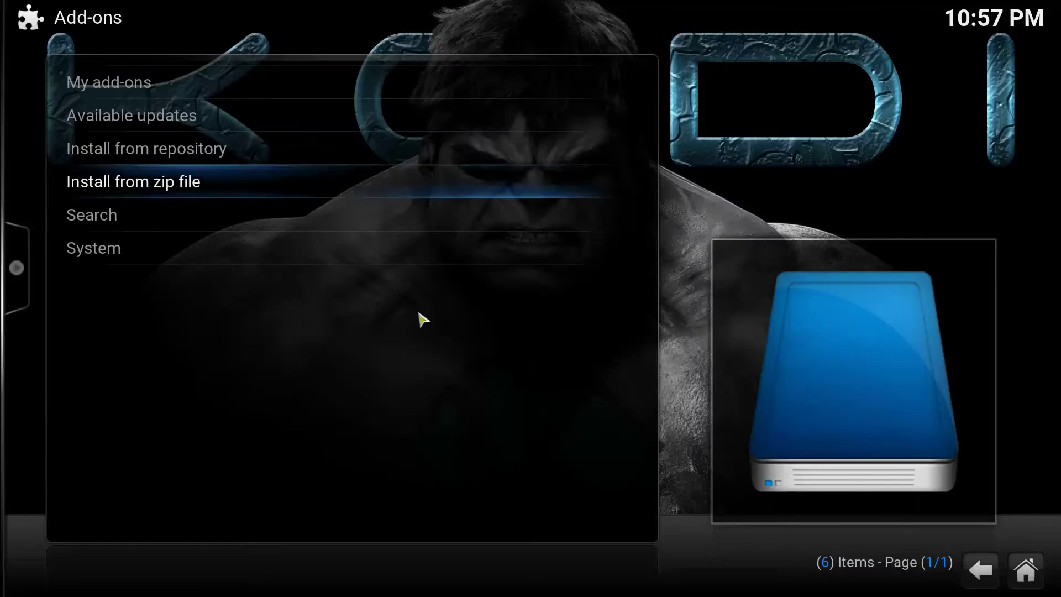
- Install SportsDevil-2015-11-22.zip from .SportsDevil1 > SportsDevil-Updated-221115, then recheck the Add-ons list
left_click(221, 181)
scroll(464, 246, "down", 15)
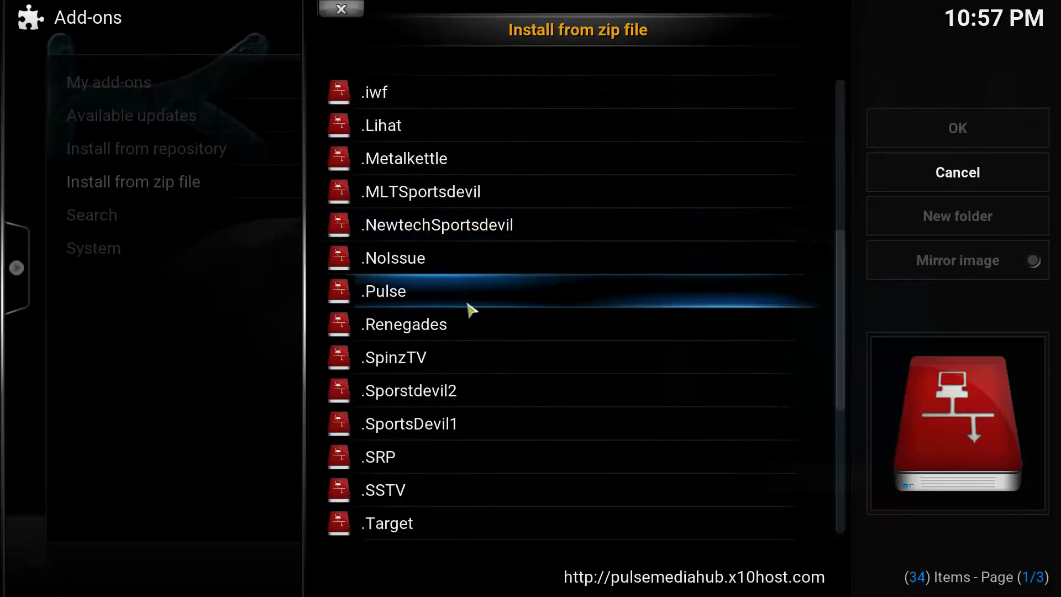
left_click(440, 430)
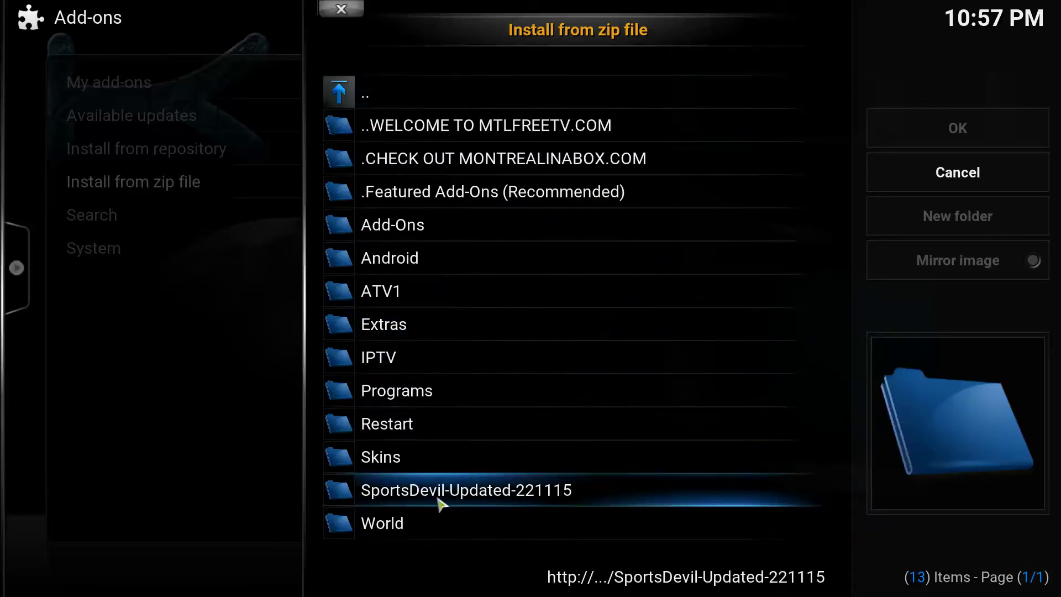
left_click(503, 495)
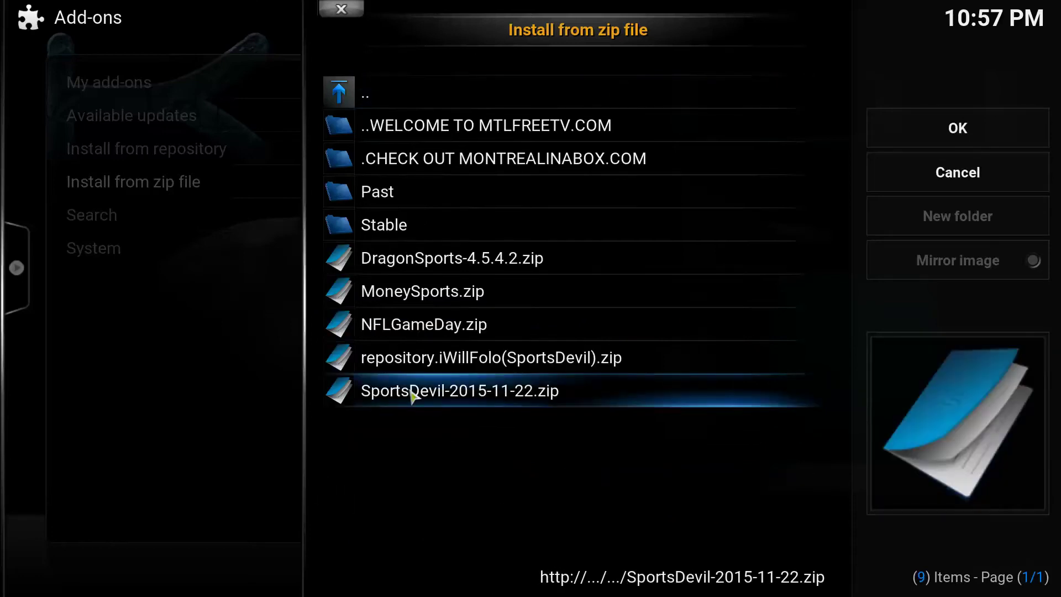
left_click(445, 403)
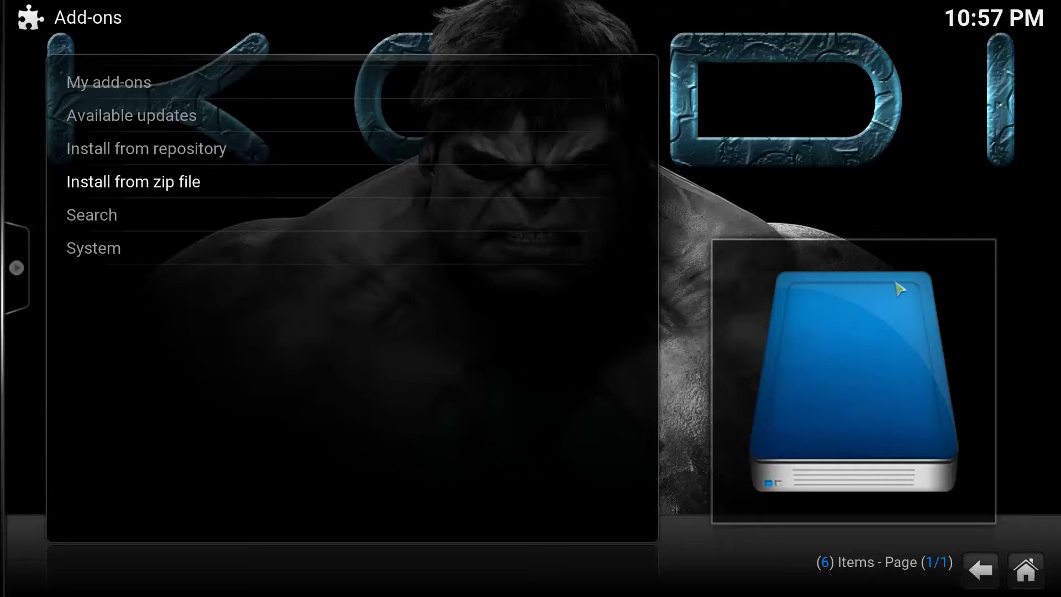
left_click(989, 580)
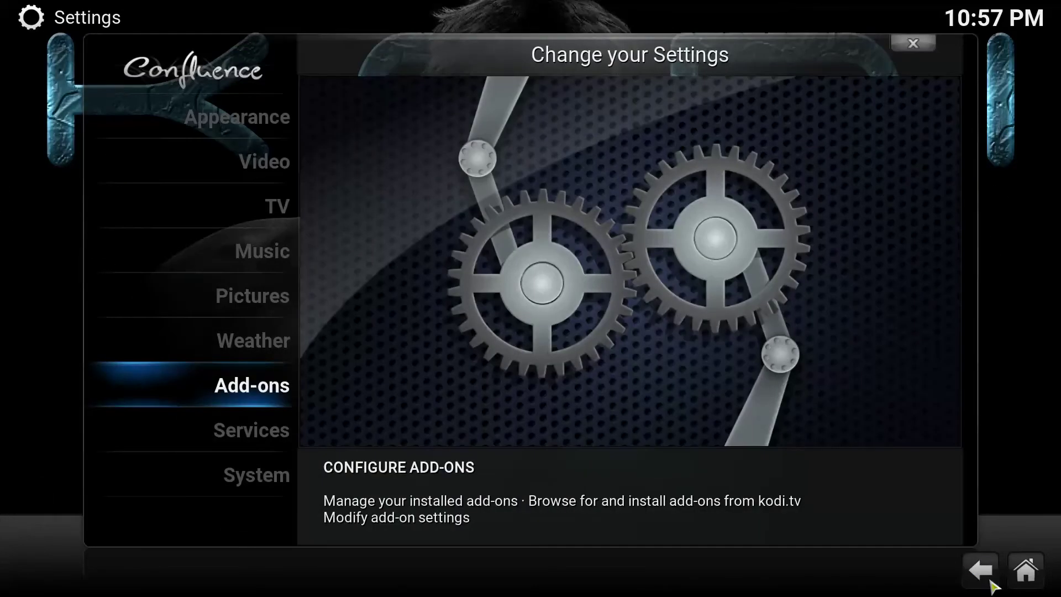
left_click(267, 384)
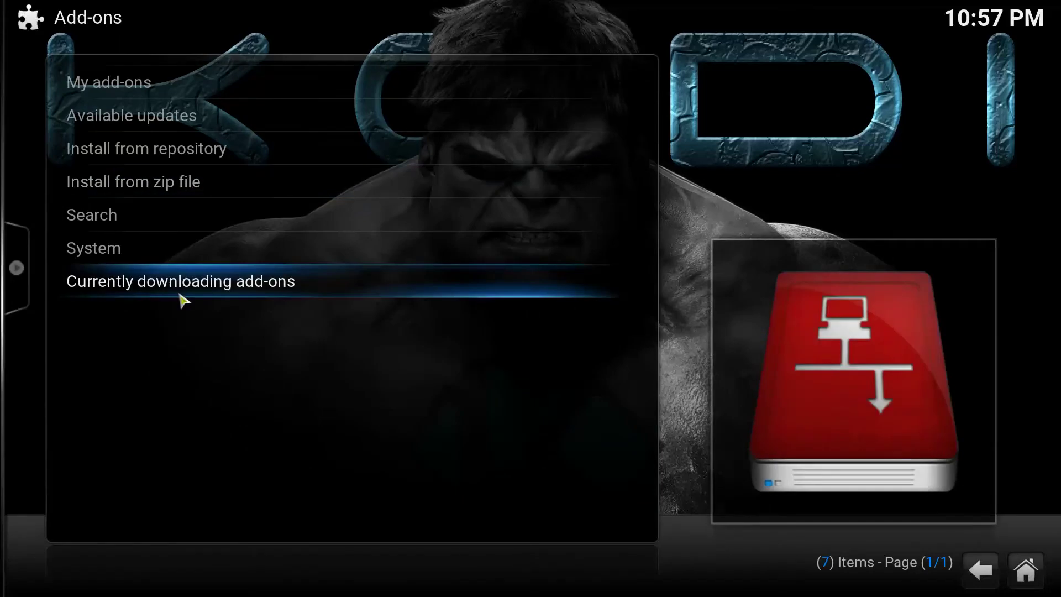